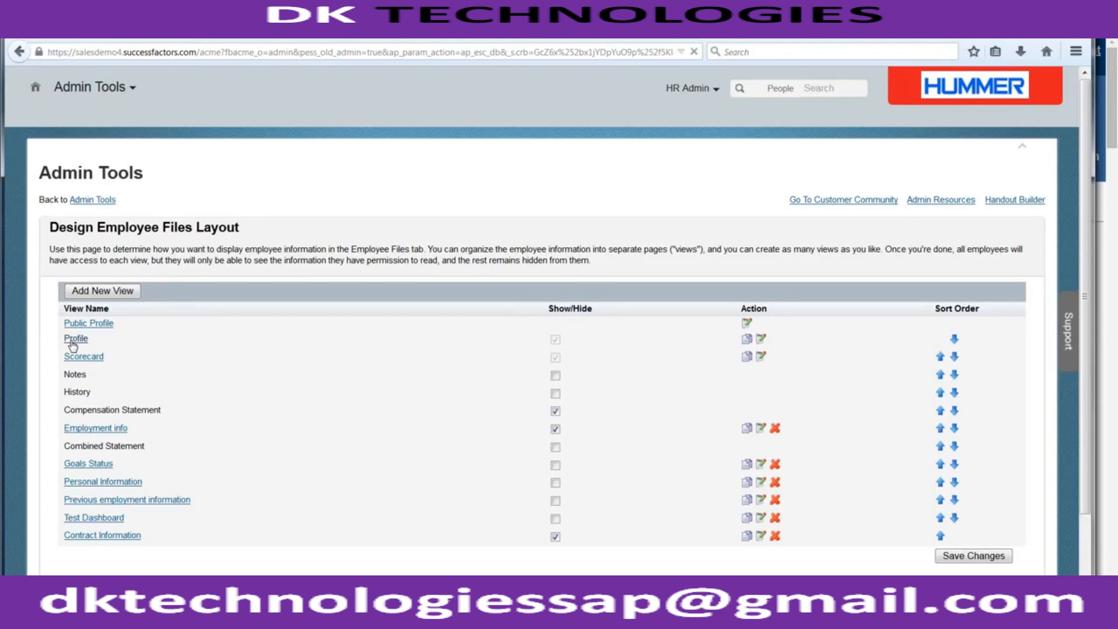
Step: Open the Profile view's second Live Profile User Information portlet, review its user fields and save the portlet
click(72, 341)
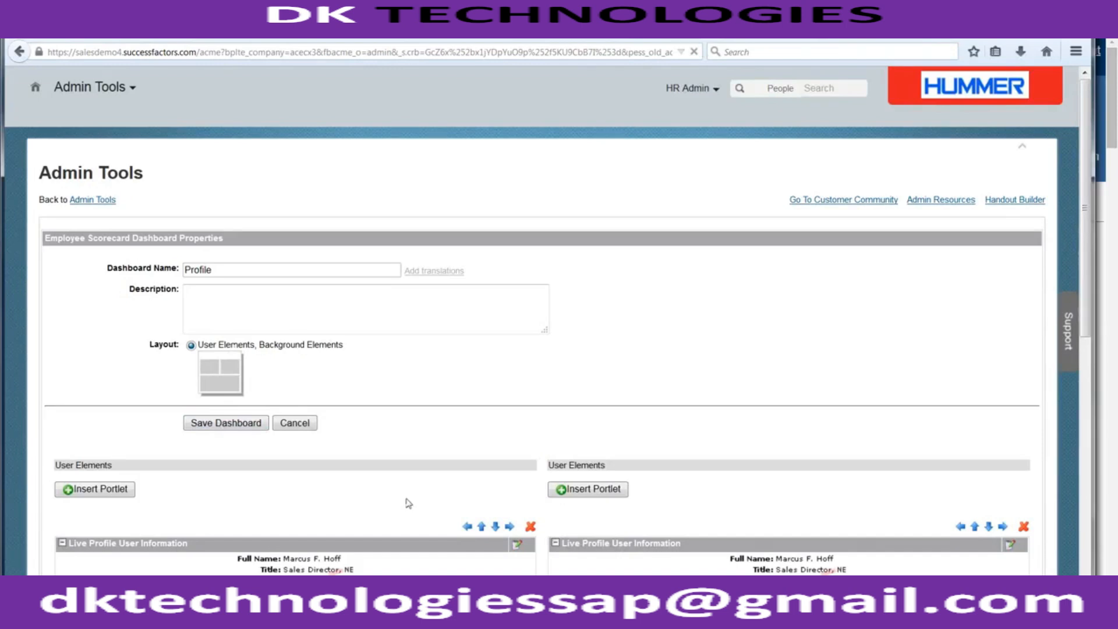
scroll(409, 503, down, 4)
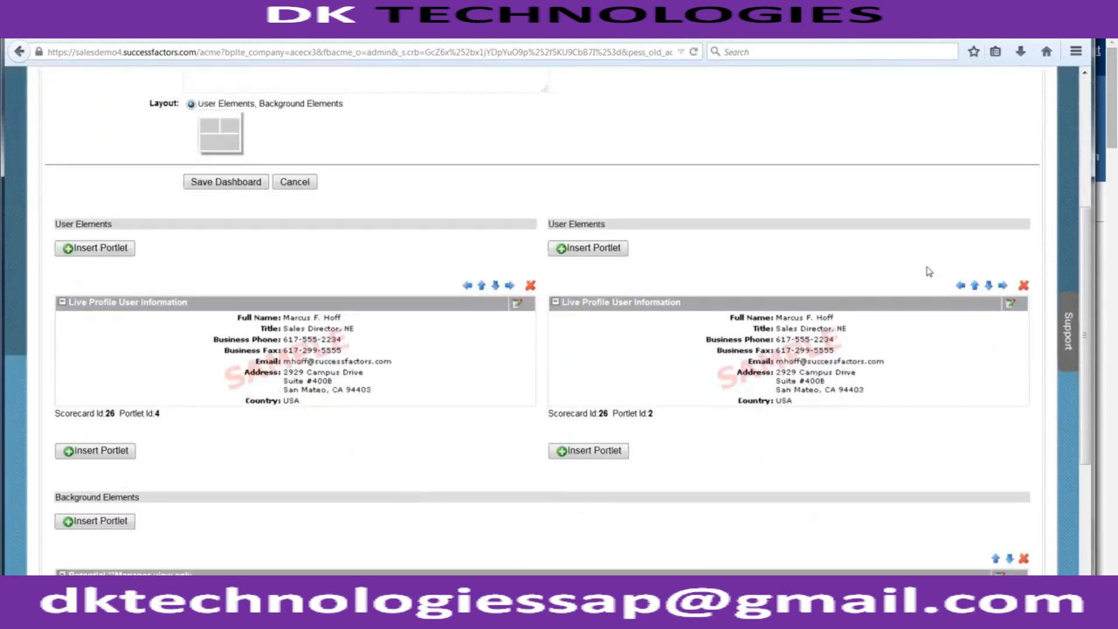
click(1010, 303)
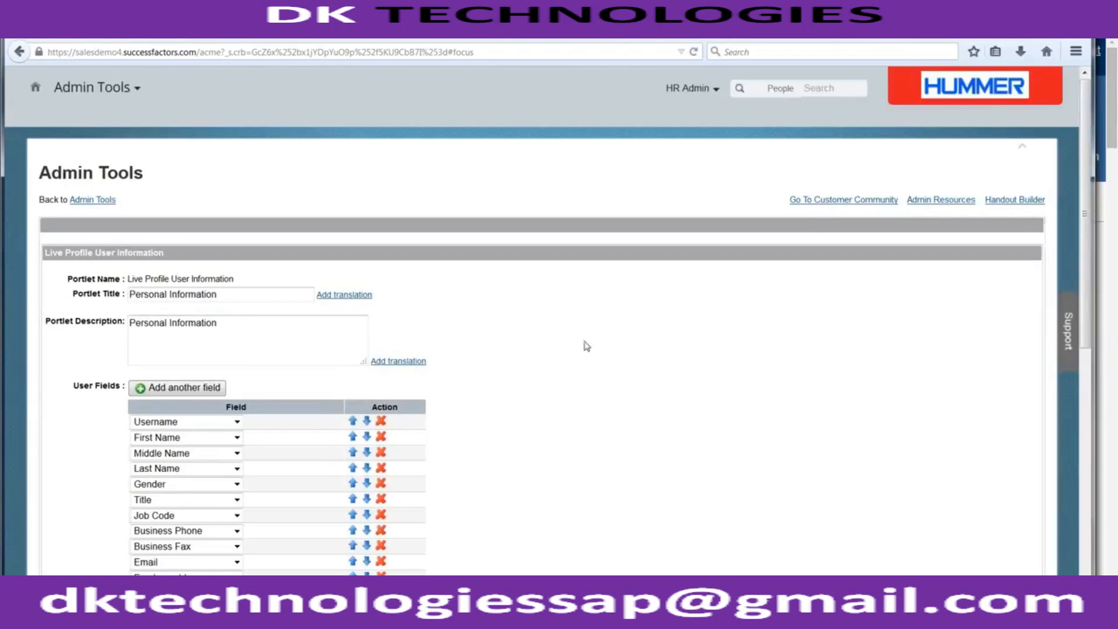
scroll(586, 345, down, 7)
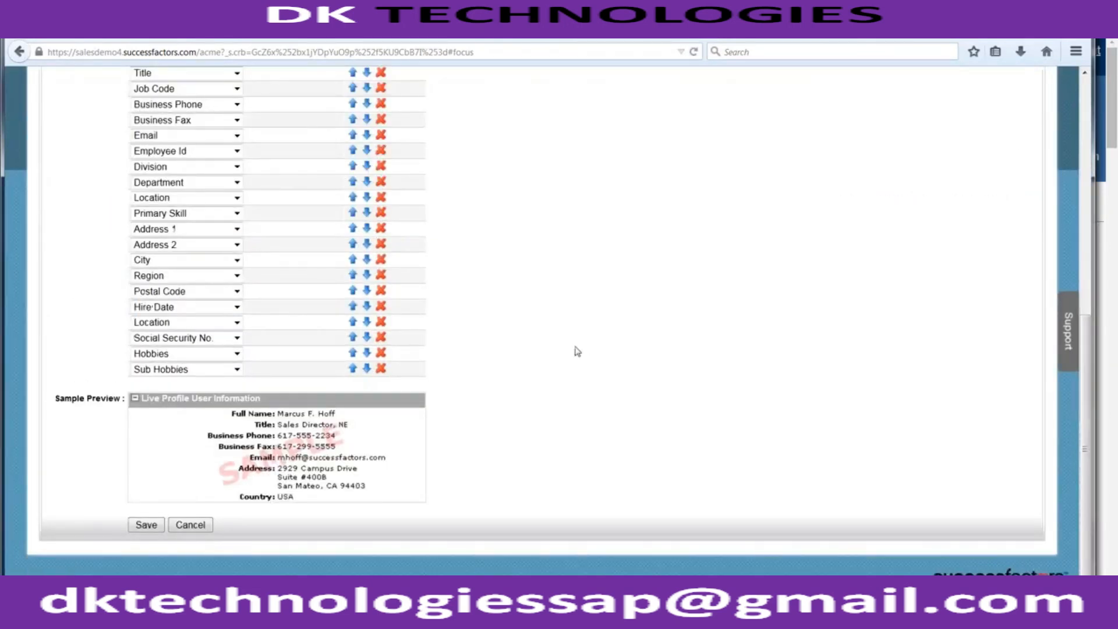
click(149, 527)
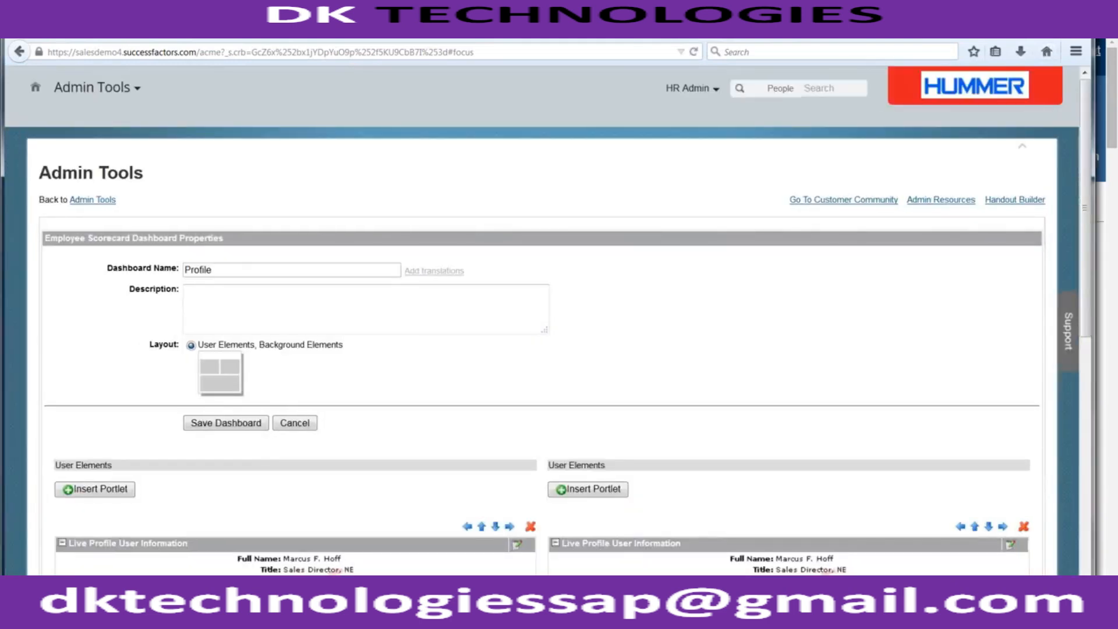
Step: Reopen the second Live Profile User Information portlet and remove its Social Security No, Hobbies and Sub Hobbies fields
scroll(888, 366, down, 8)
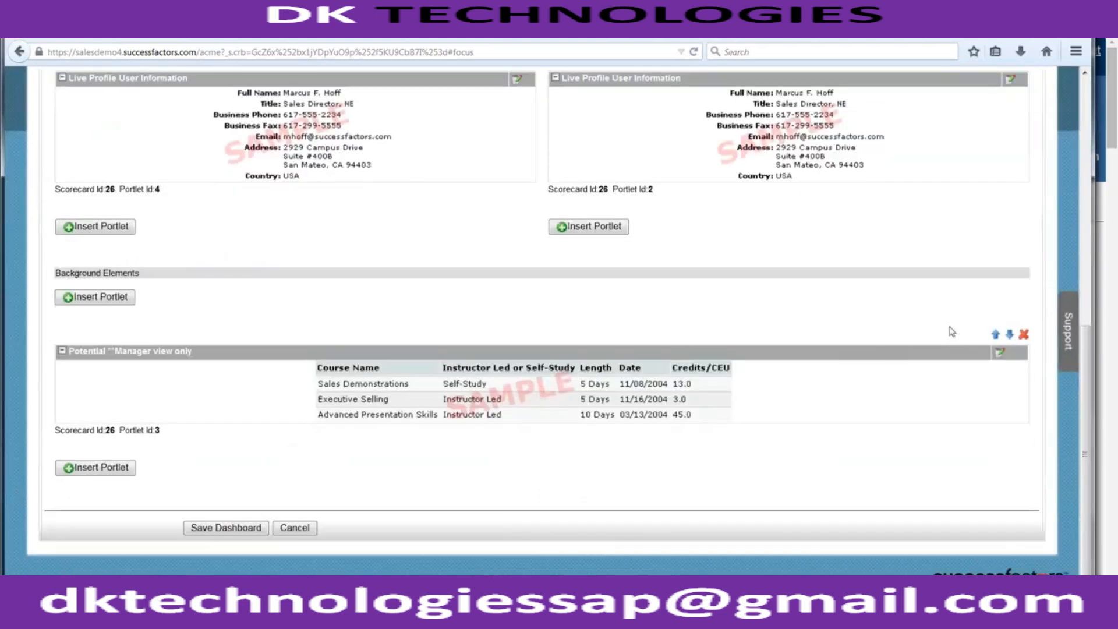
click(1010, 80)
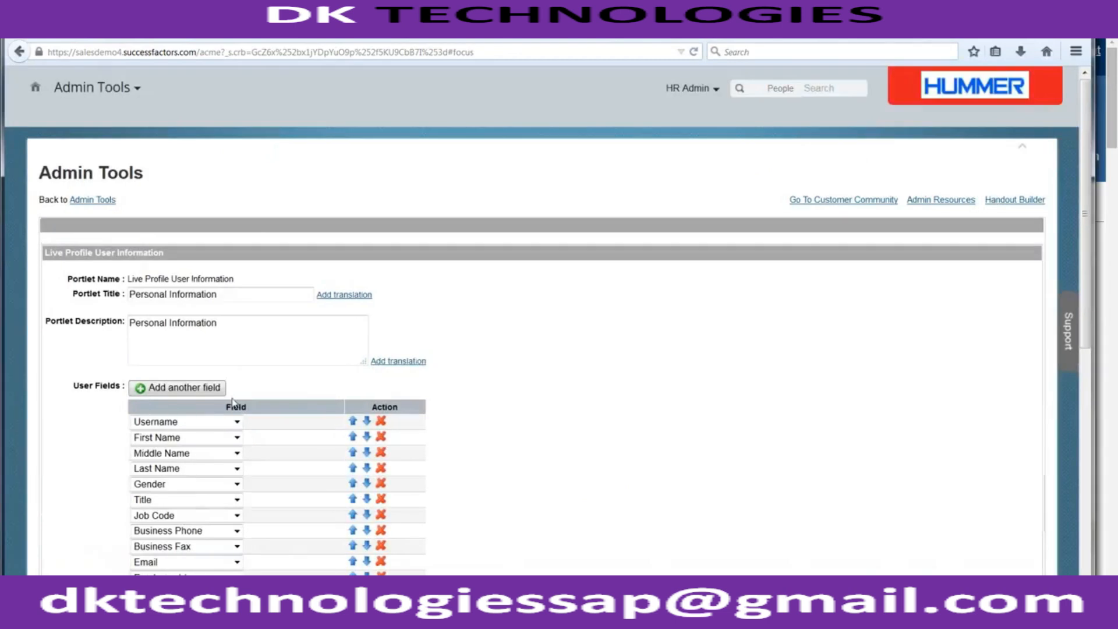
scroll(237, 337, down, 7)
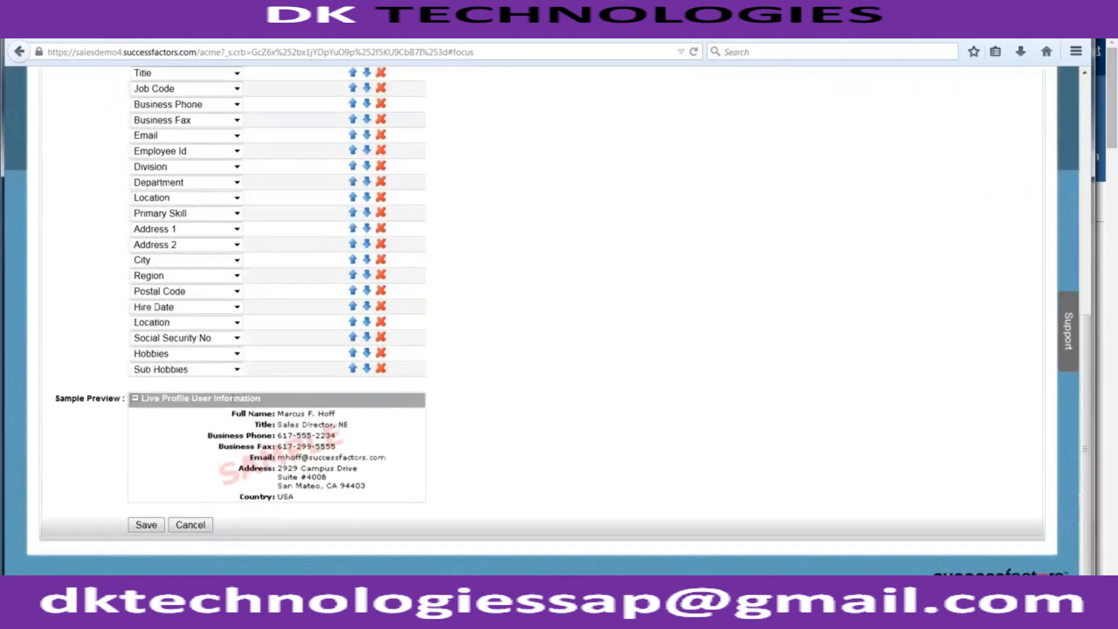
click(237, 354)
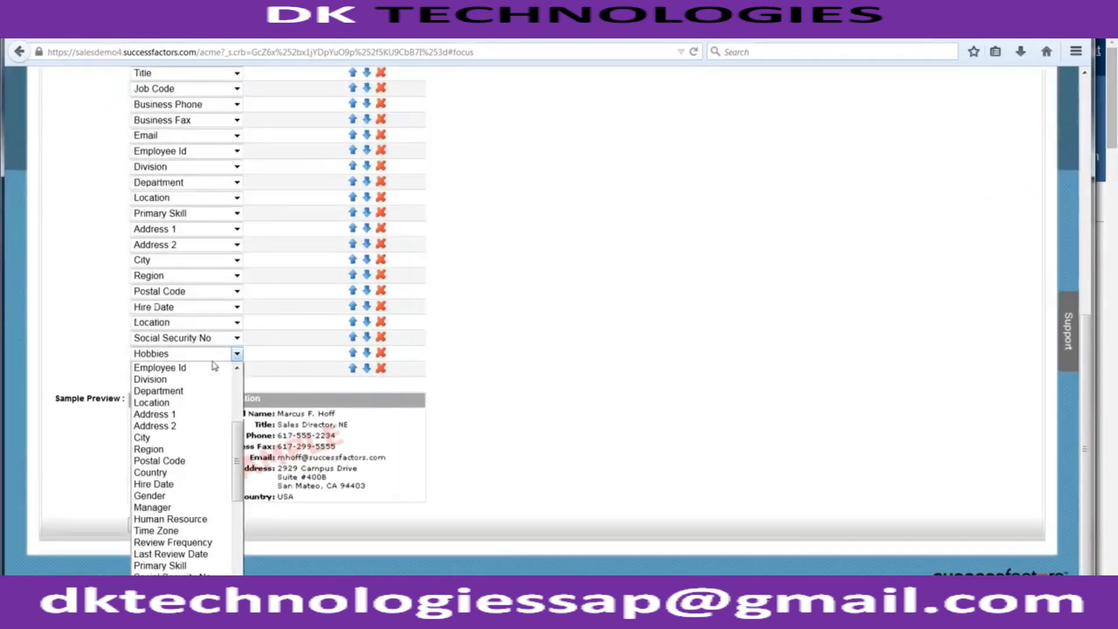
click(382, 355)
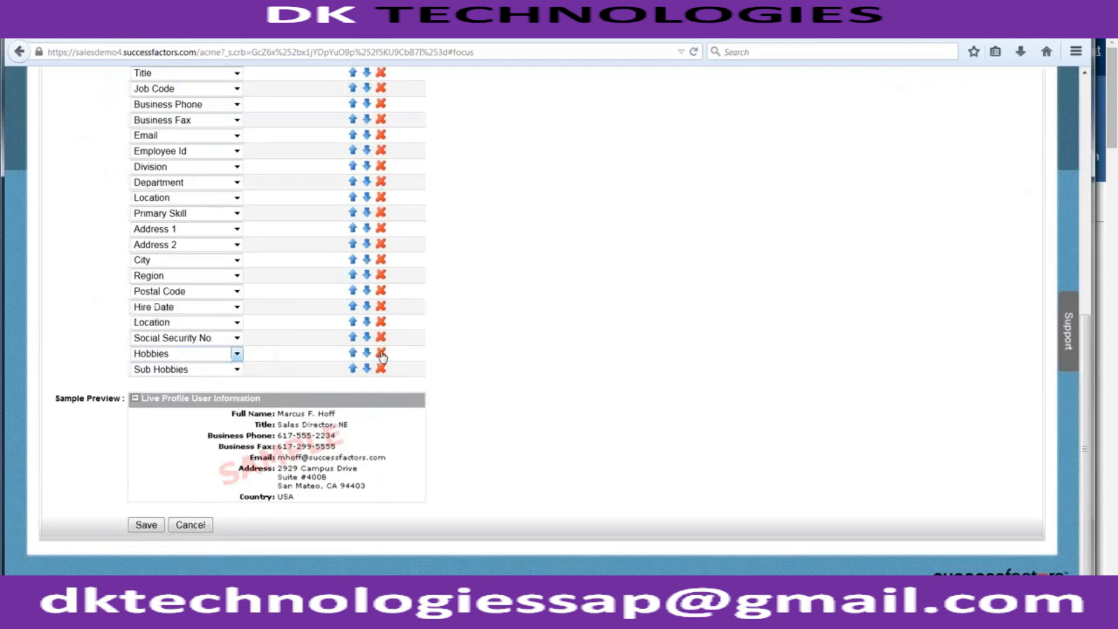
click(381, 354)
click(382, 353)
click(381, 353)
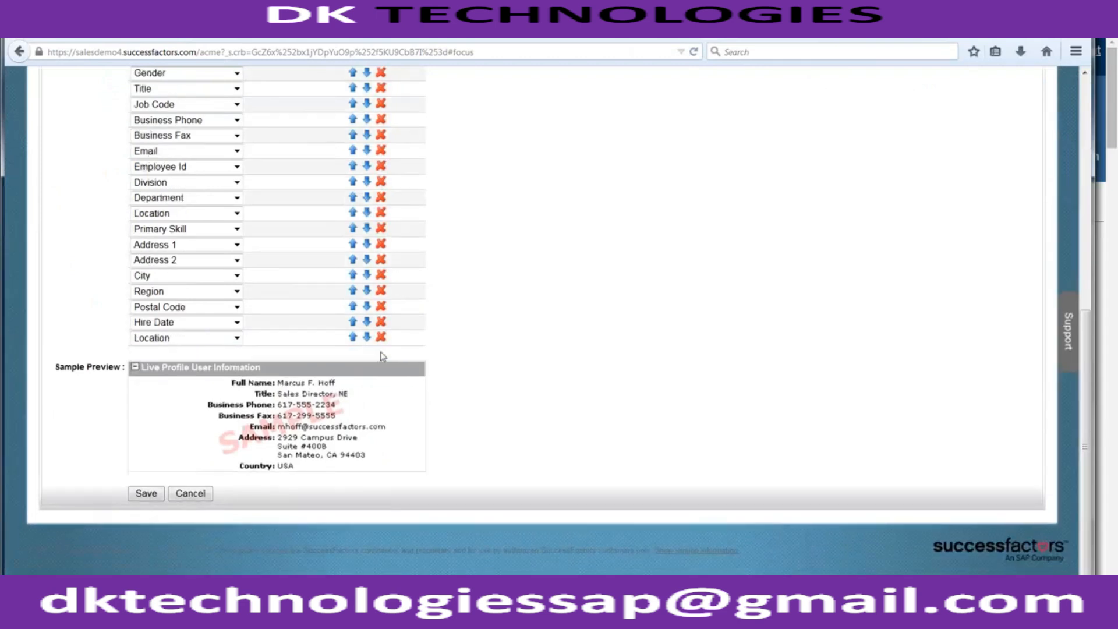
Step: Remove the last Location field, Primary Skill and Hire Date from the user fields and save the portlet
click(382, 337)
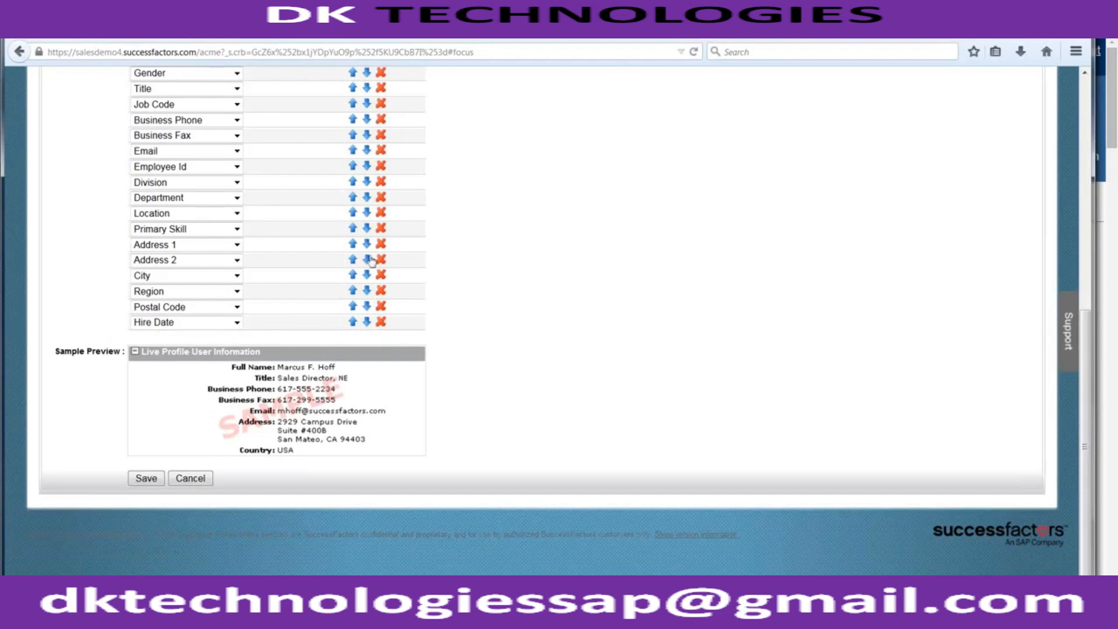
click(381, 230)
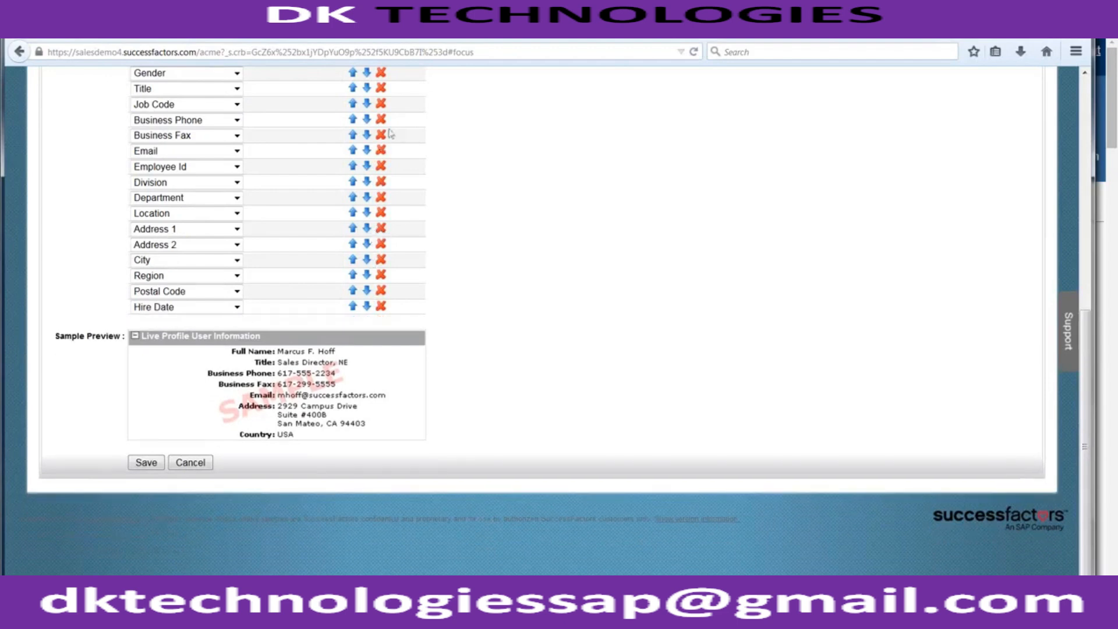
click(381, 307)
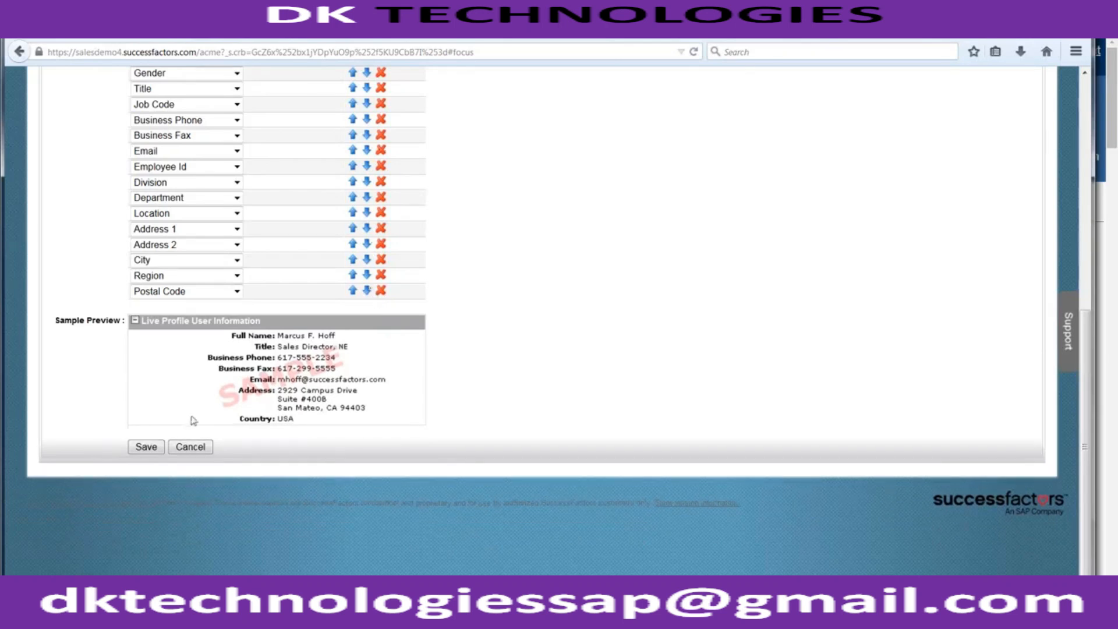
click(156, 446)
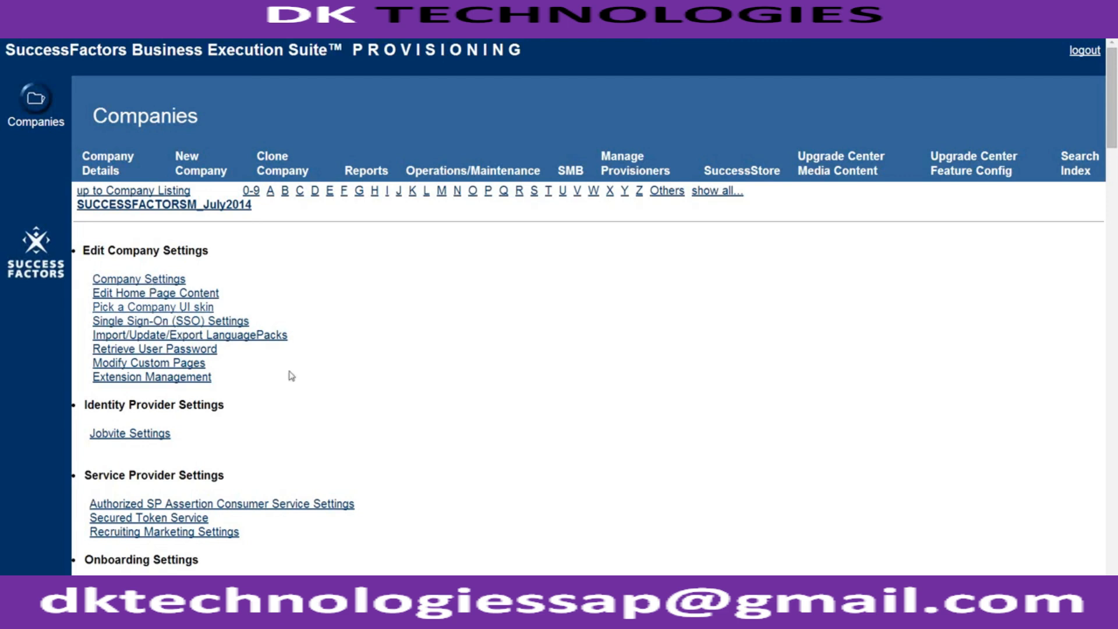
Step: Search the Provisioning company page for "Succession" and open the Import/Export Data Model page
key(ctrl+f)
text(S)
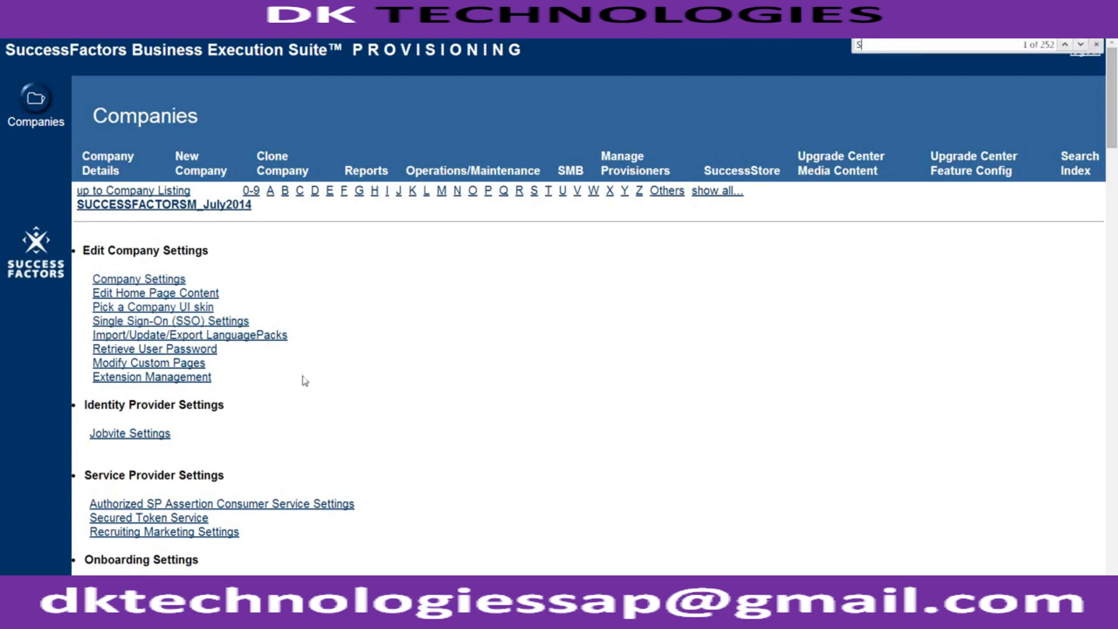
text(uccession)
key(Return)
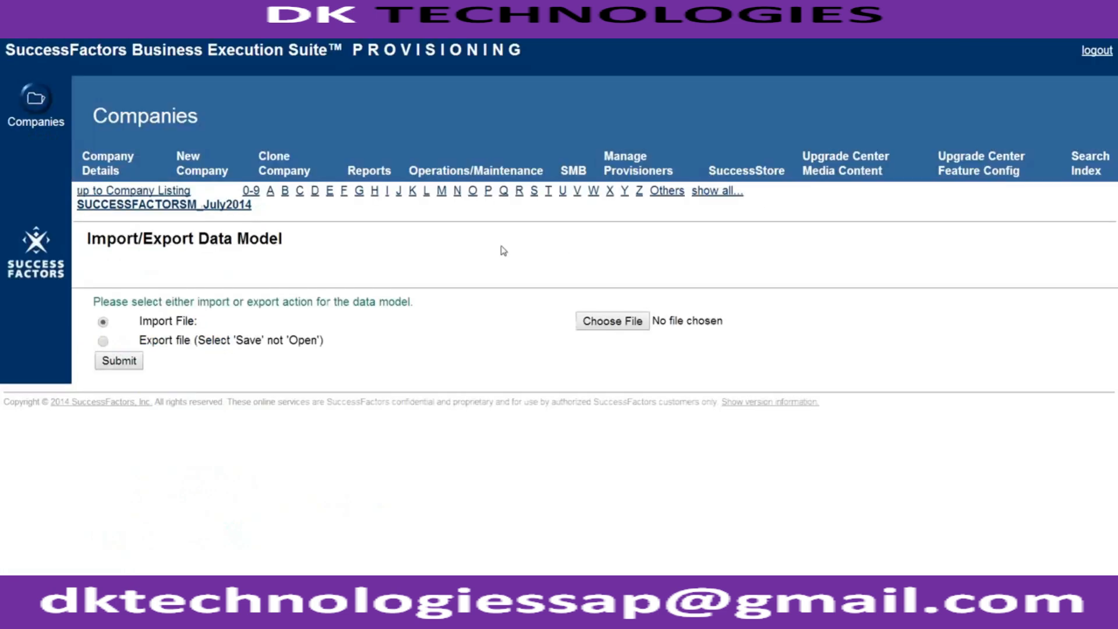
Step: Browse the desktop and its subfolders for the data model file to import, ending at the JANUARYEXERCISE folder
click(608, 321)
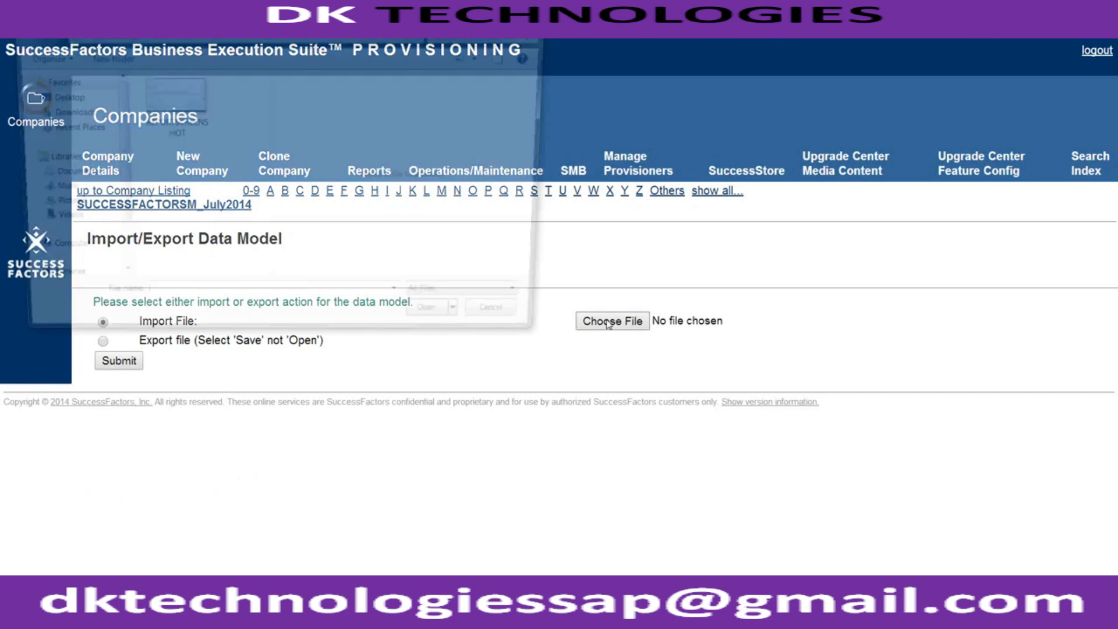
click(55, 97)
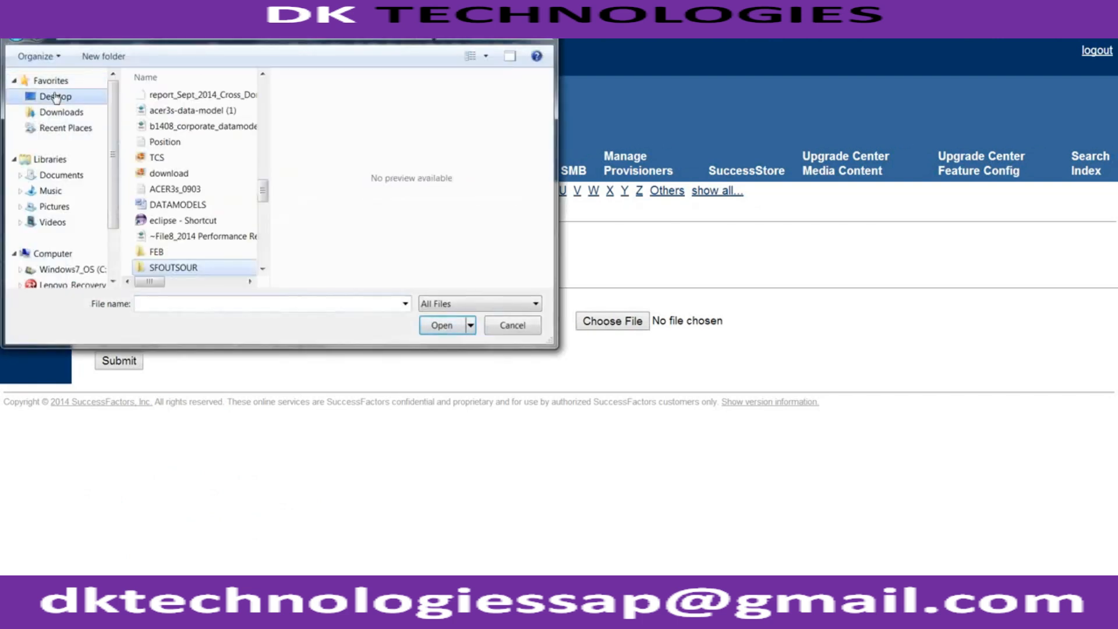
click(183, 236)
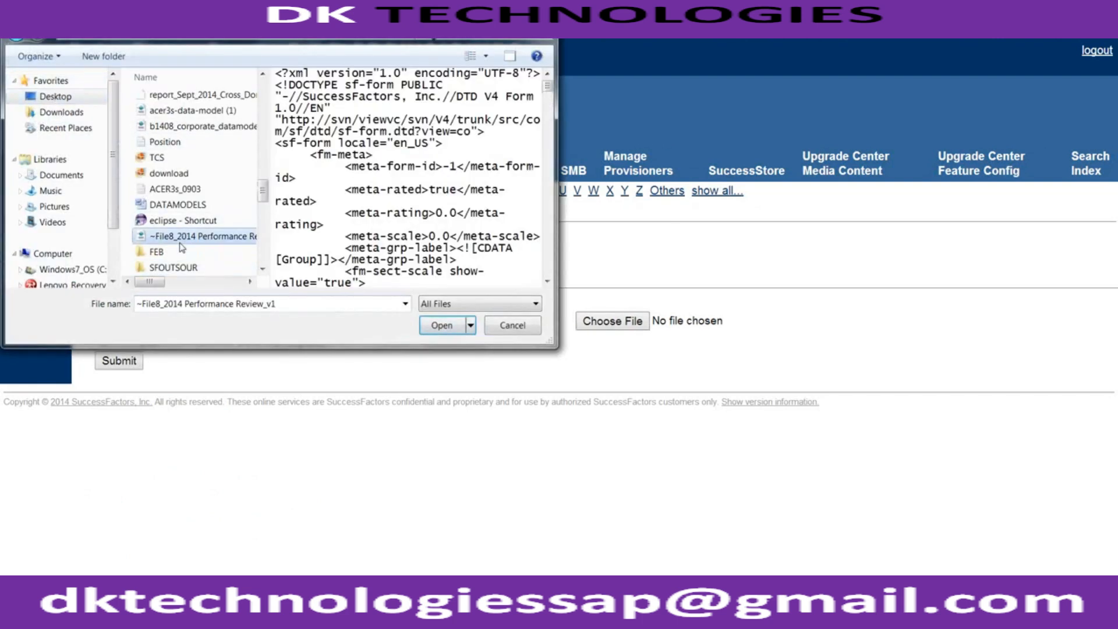
key(j)
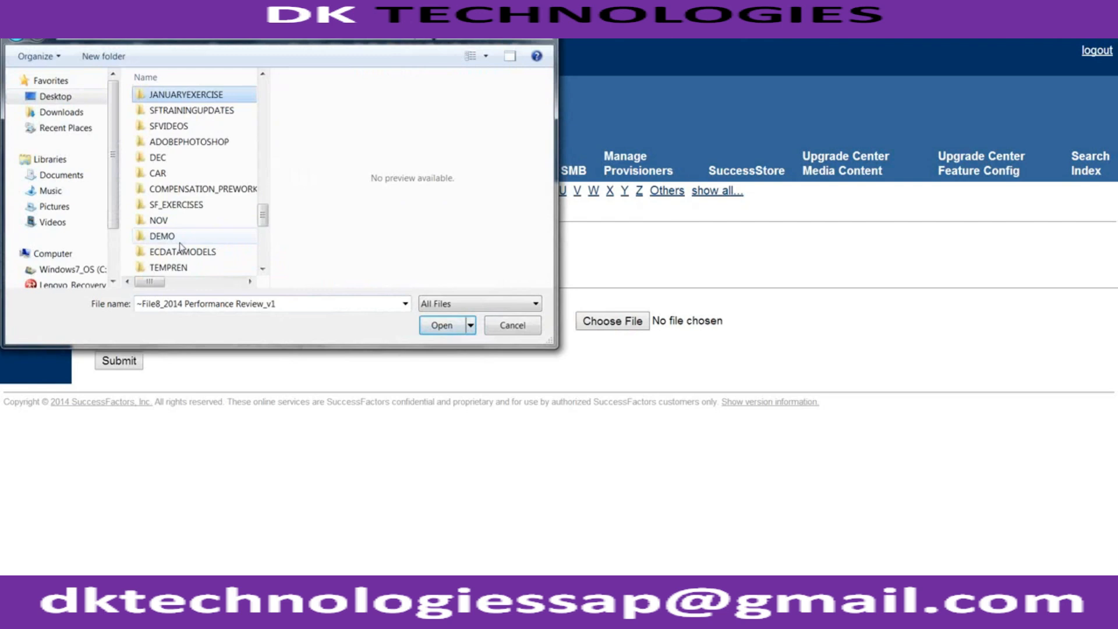
scroll(181, 246, down, 5)
key(f)
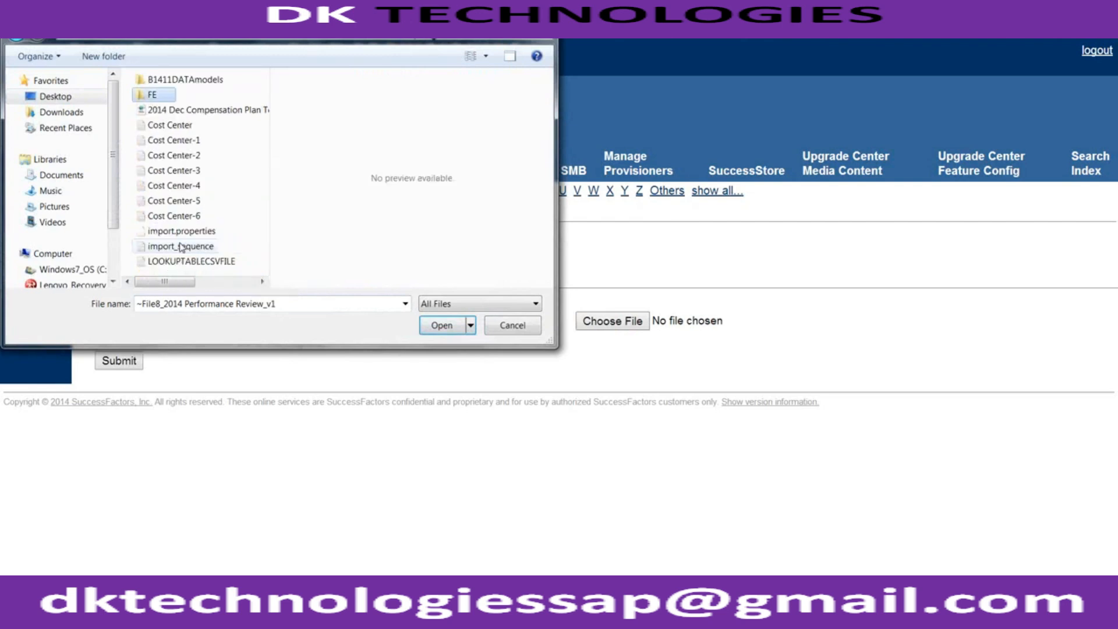
key(c)
key(c)
key(l)
key(l)
key(u)
key(u)
key(u)
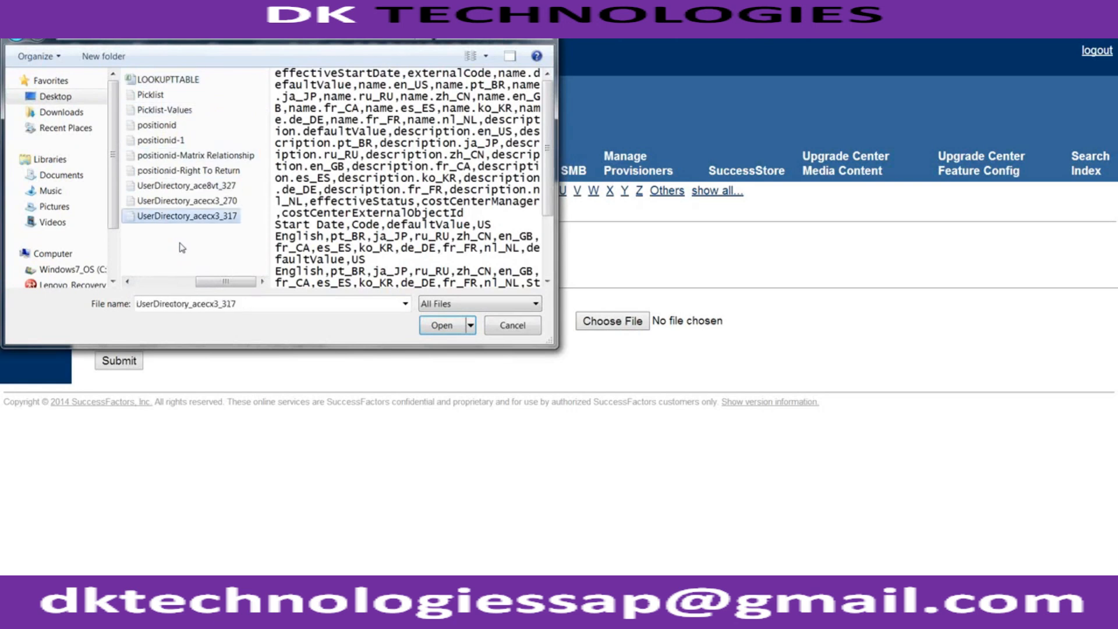
key(j)
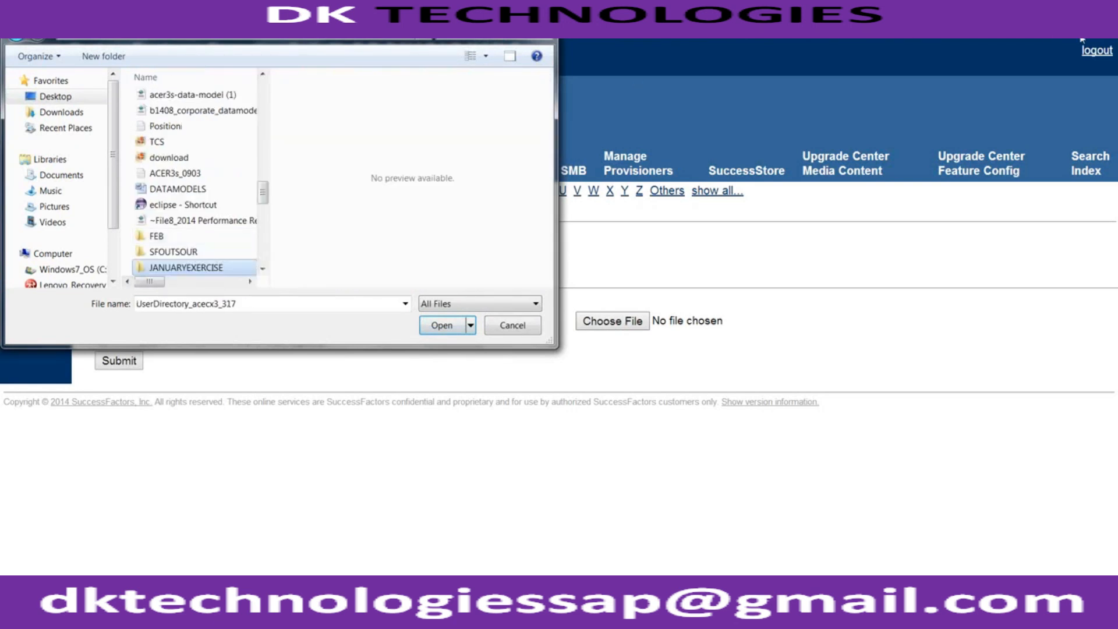
Step: Switch back to the Admin Tools window and log out, leaving the page without saving the dashboard
click(990, 55)
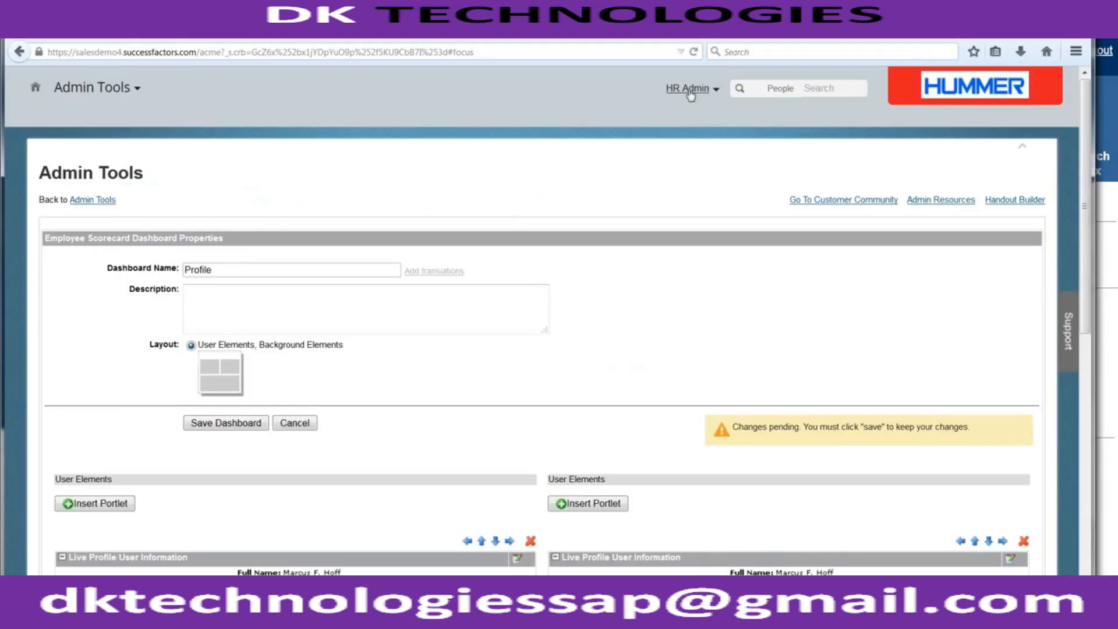
click(693, 88)
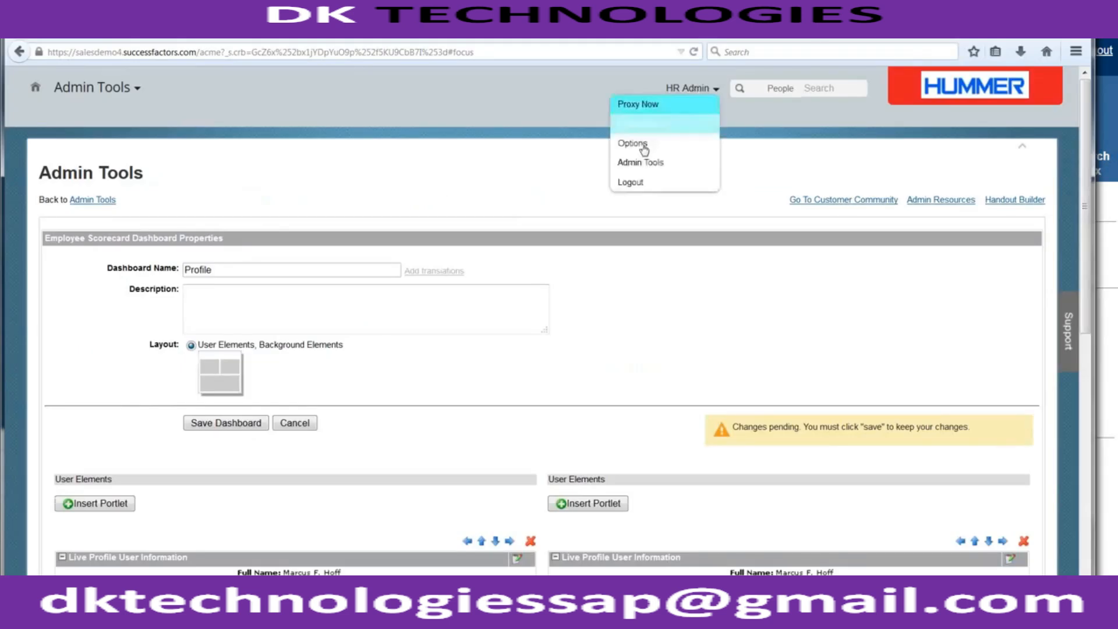
click(644, 188)
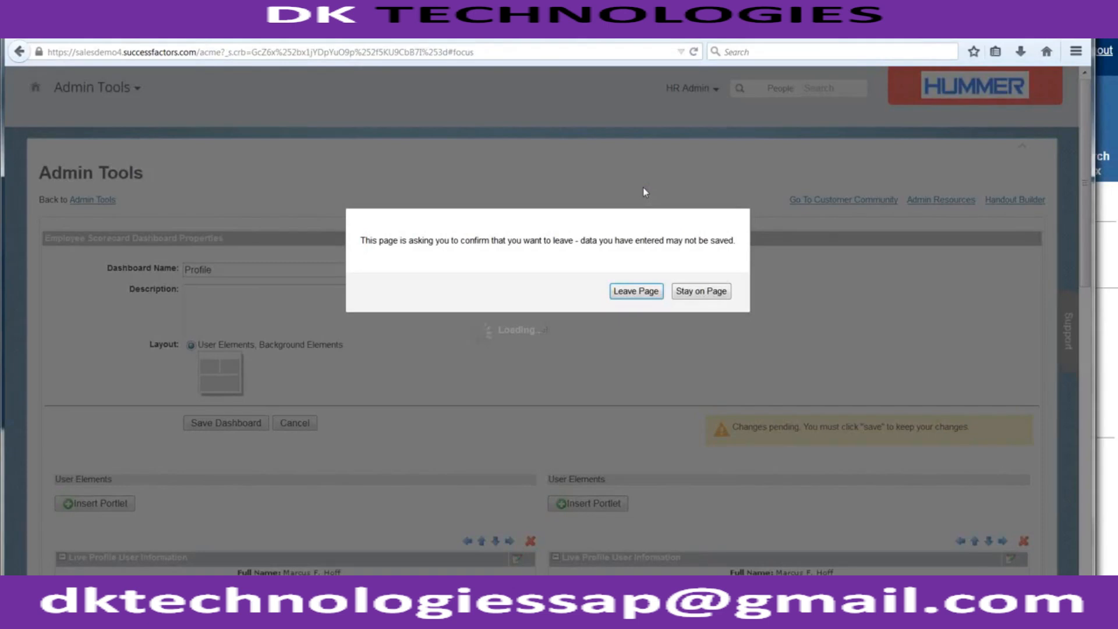
click(644, 294)
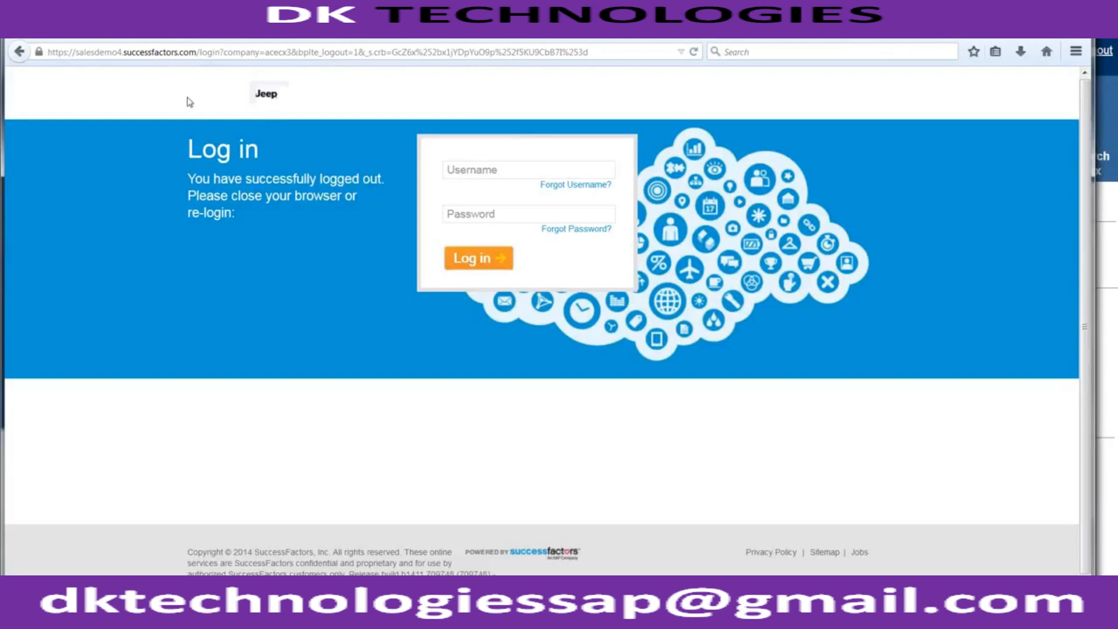
Step: Shorten the page address to salesdemo4.successfactors.com/login and load the general login page
click(222, 53)
click(222, 53)
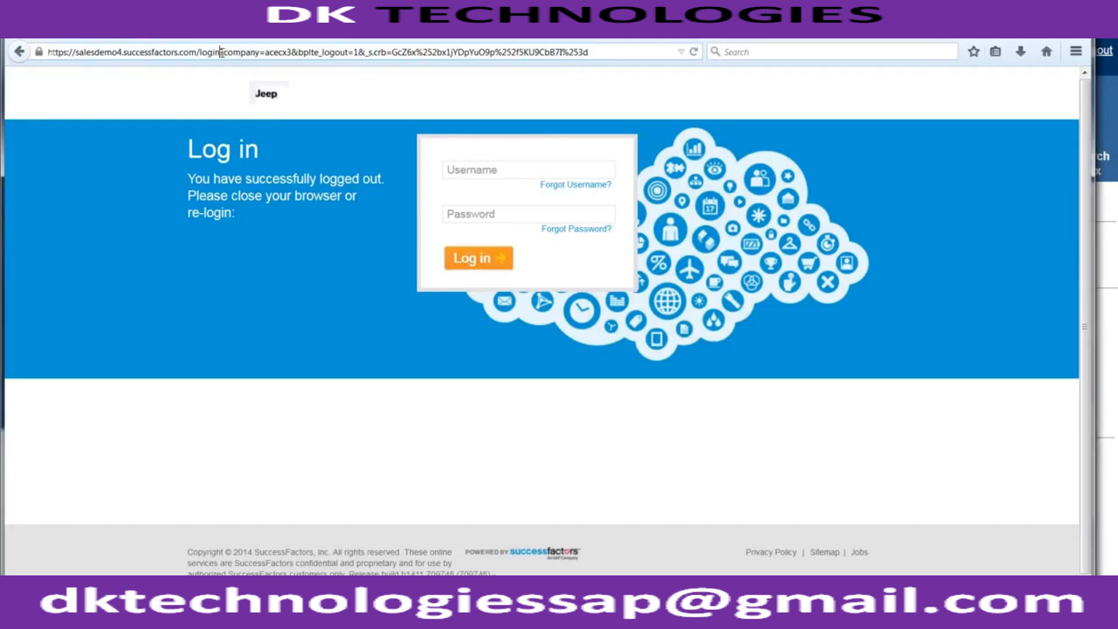
key(shift+End)
key(Delete)
key(Return)
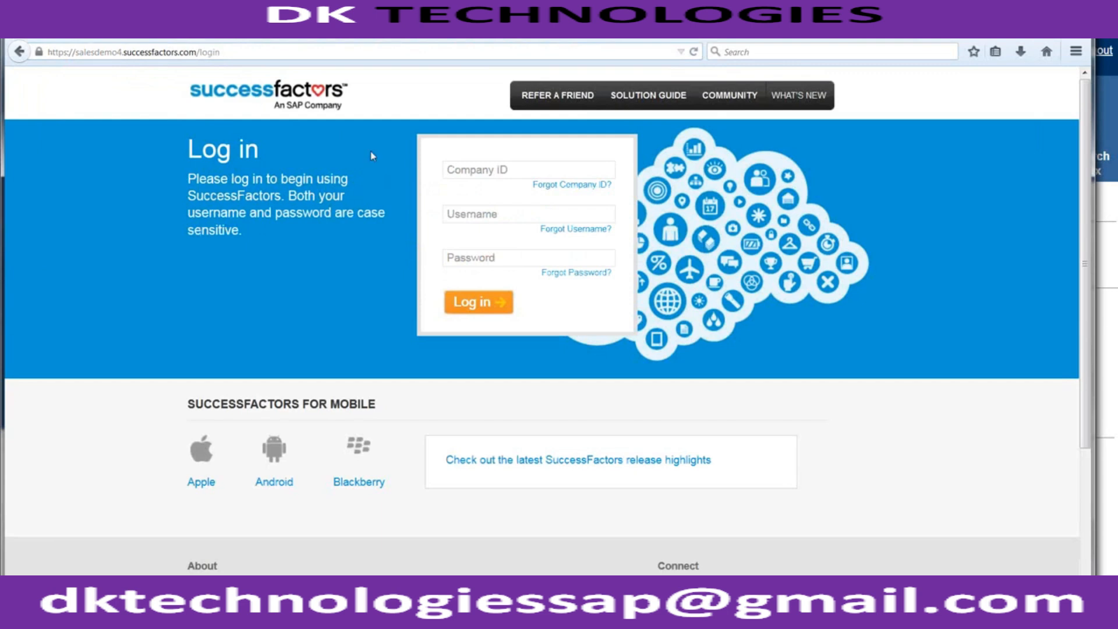
Step: Log in with company ID acecx3, username hradmin and the account password
click(493, 168)
text(acecx3)
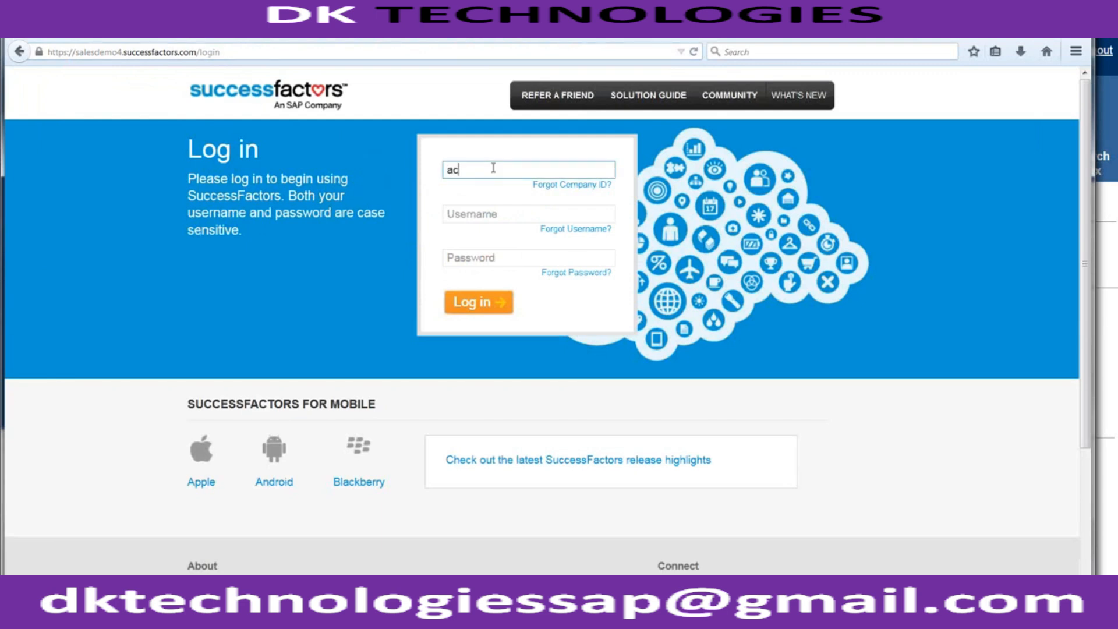
key(Tab)
text(hradmin)
key(Tab)
text(********)
key(Return)
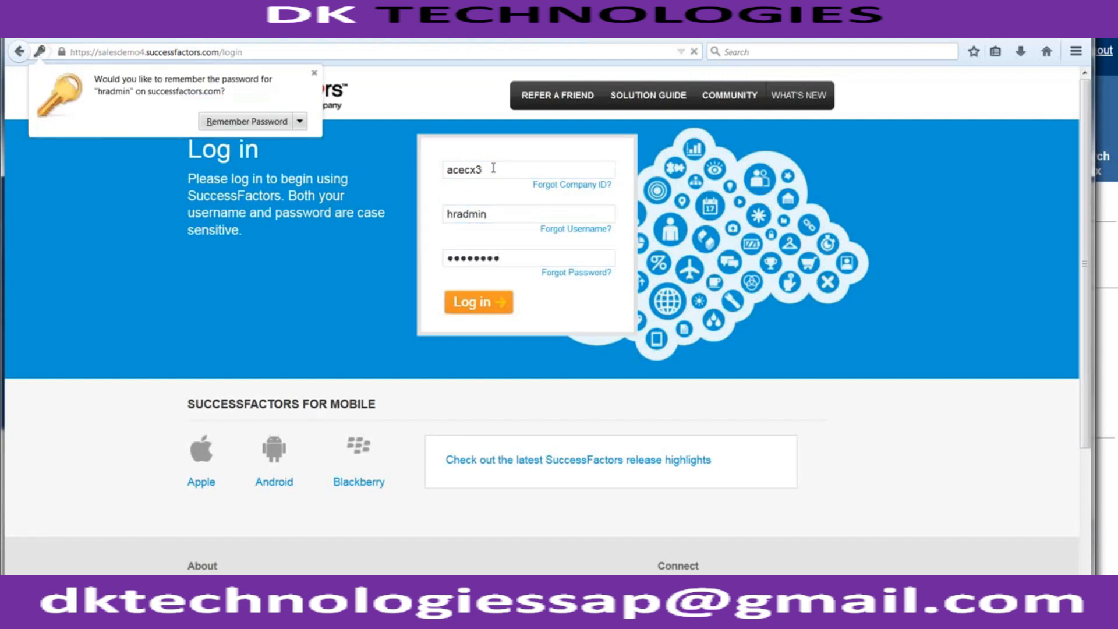